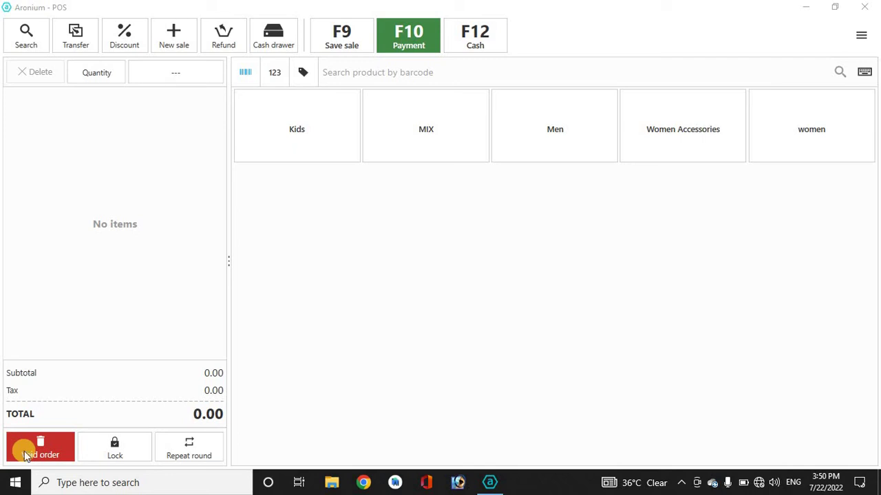
Go to Management and show the Products list with its 100 products.
left_click(862, 41)
left_click(775, 73)
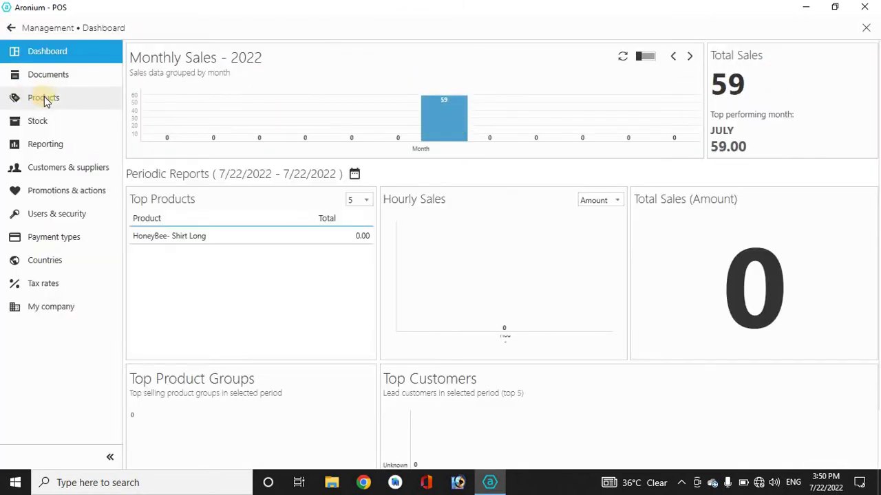
left_click(46, 106)
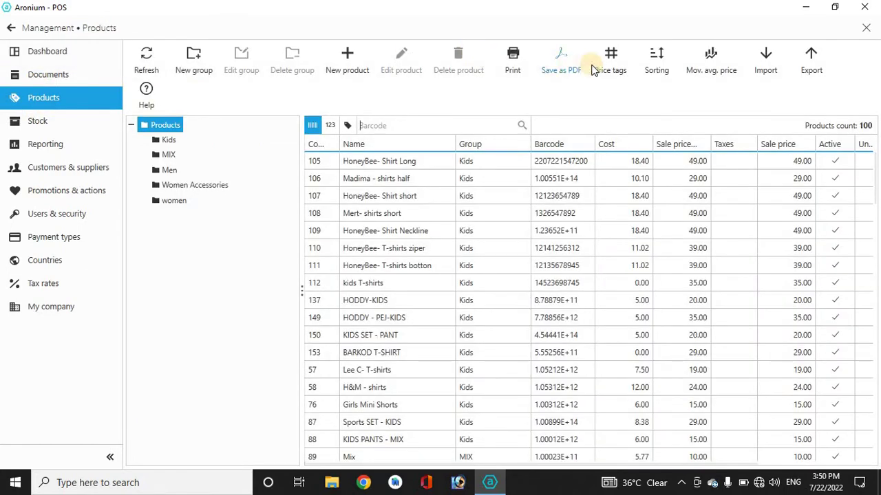
Open Price tags for all 100 products and adjust the Display and layout settings.
left_click(608, 63)
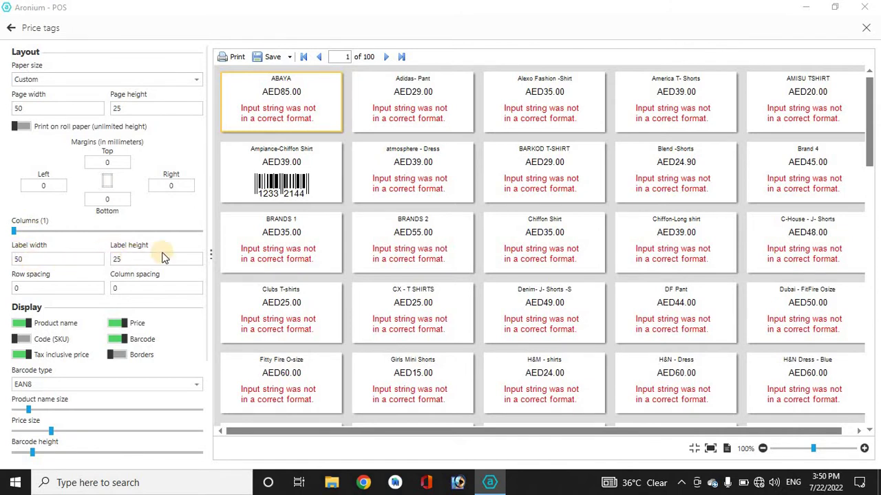
left_click_drag(206, 256, 205, 267)
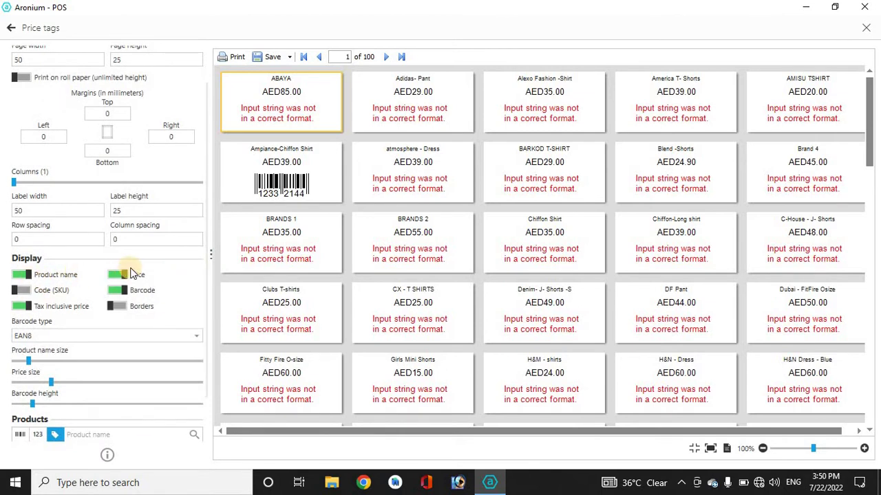
left_click(22, 306)
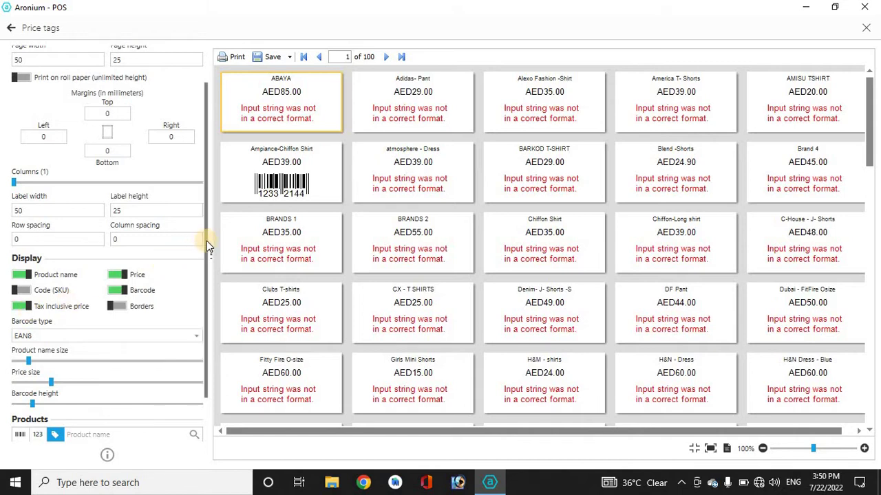
left_click_drag(206, 241, 110, 319)
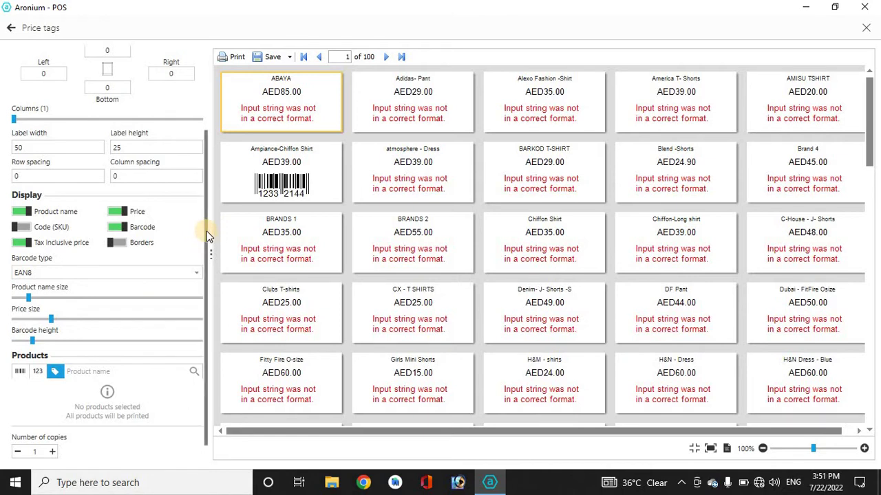
scroll(207, 254, "down", 1)
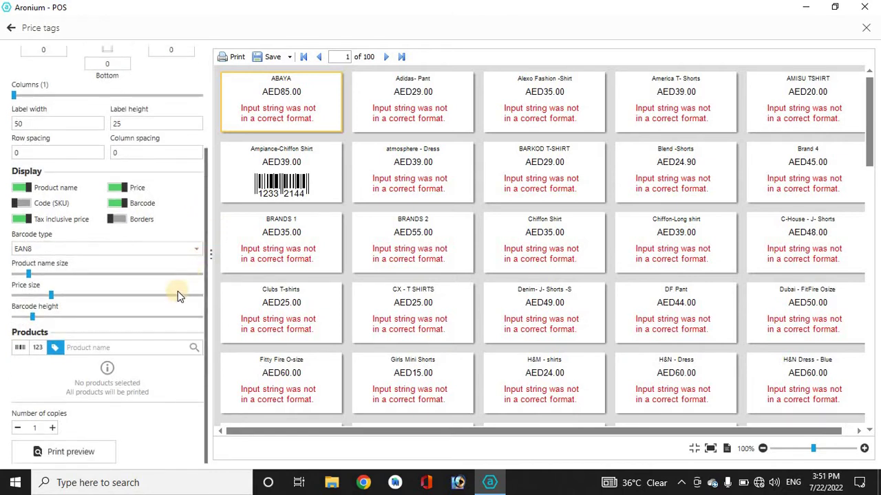
Search 'hone', pick HoneyBee- Shirt Long, and preview its AED49.00 price tag.
left_click(116, 349)
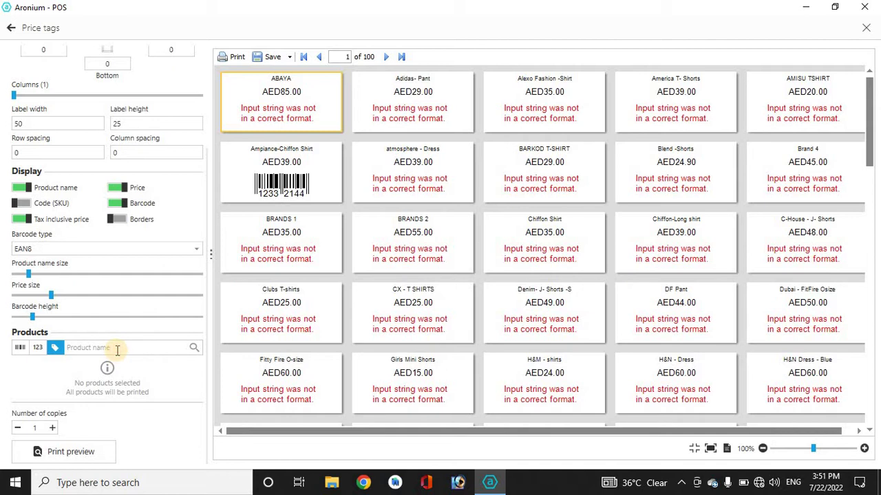
type("hone")
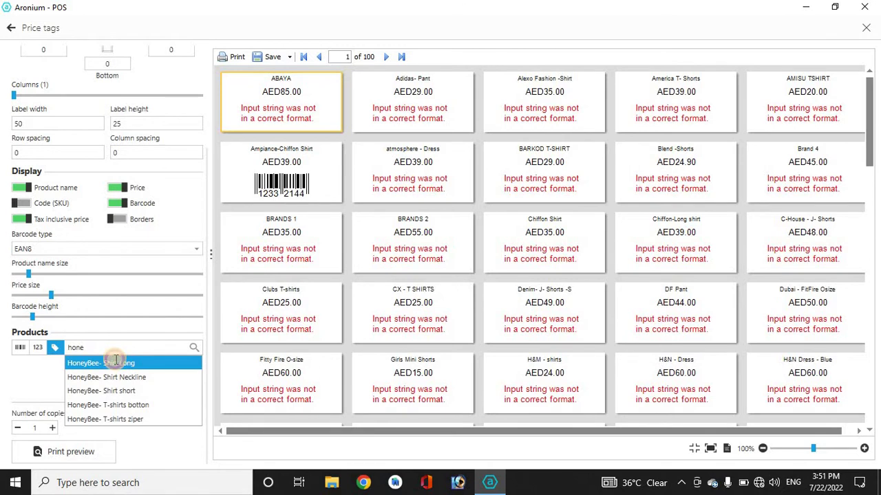
left_click(115, 363)
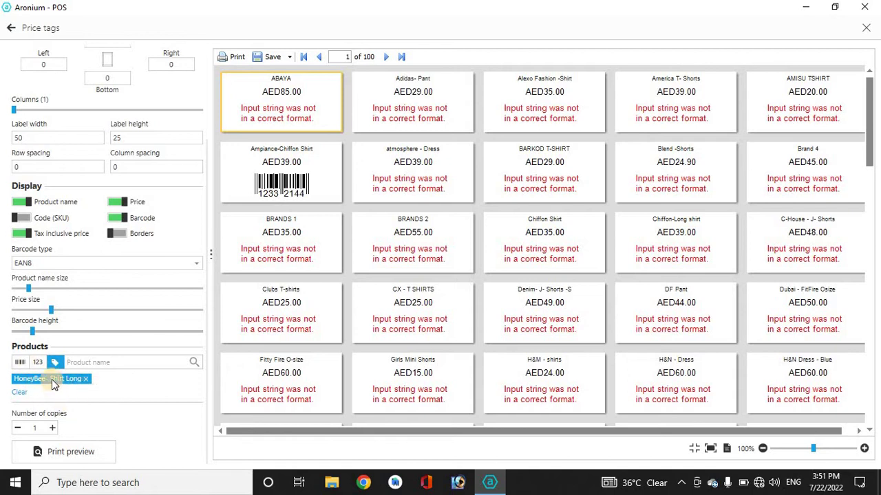
left_click(75, 454)
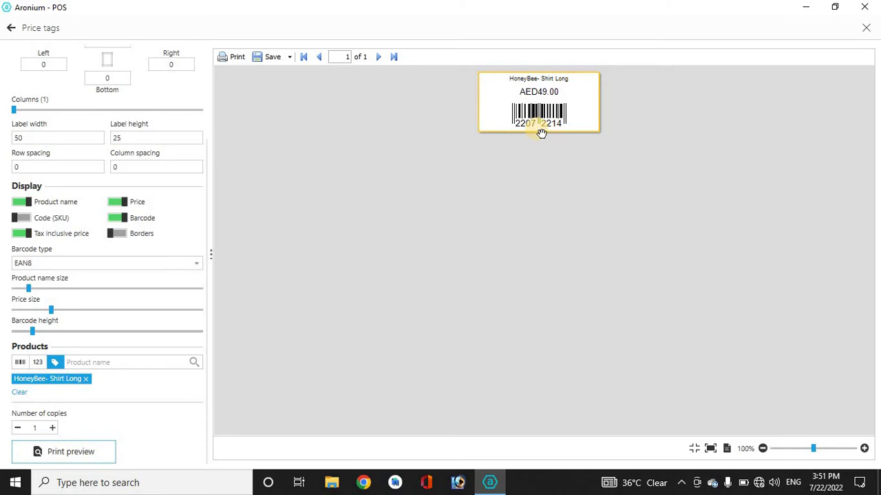
left_click(238, 58)
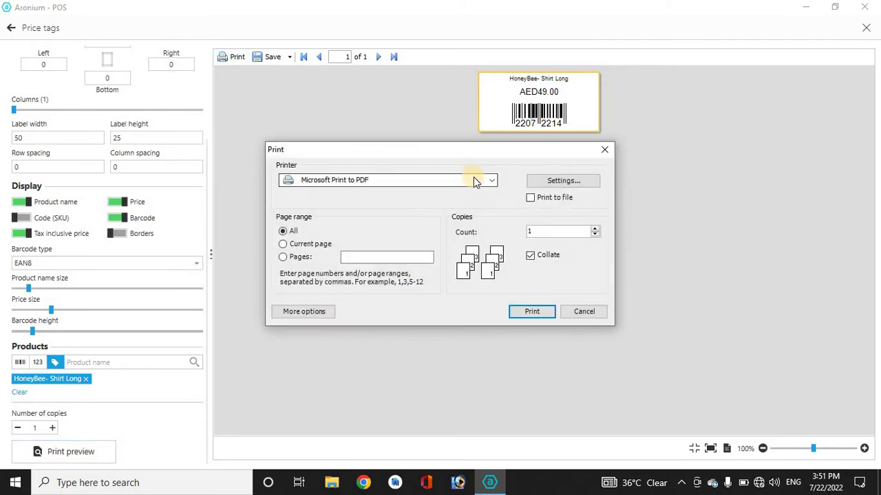
left_click(473, 178)
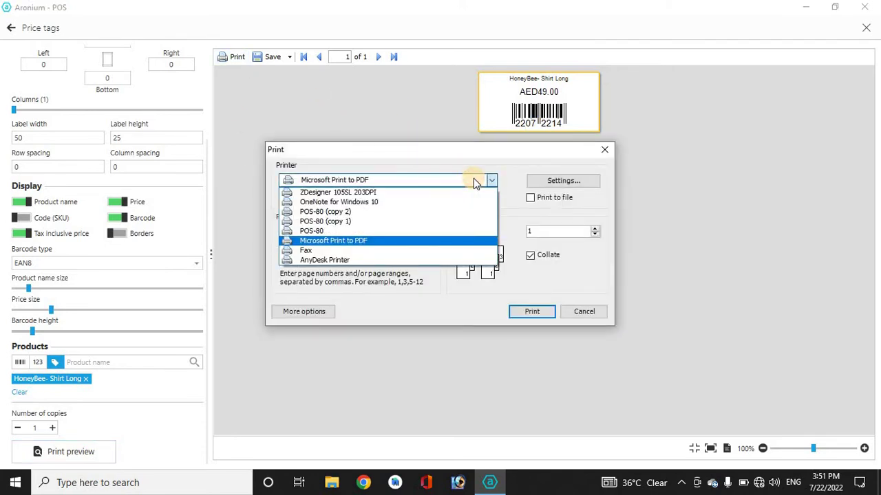
left_click(420, 192)
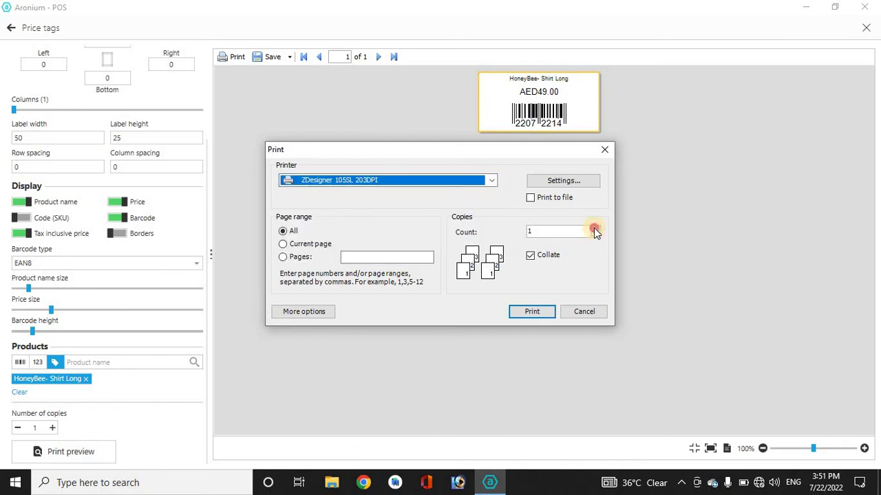
left_click(594, 229)
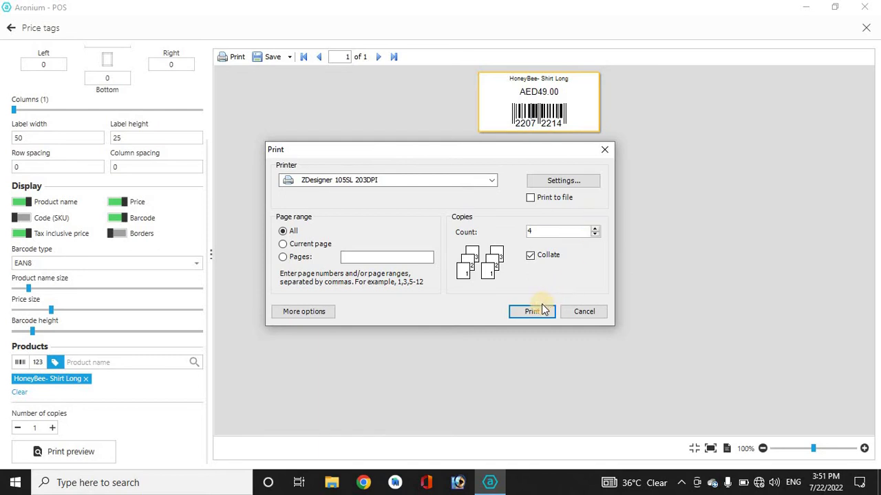
left_click(584, 311)
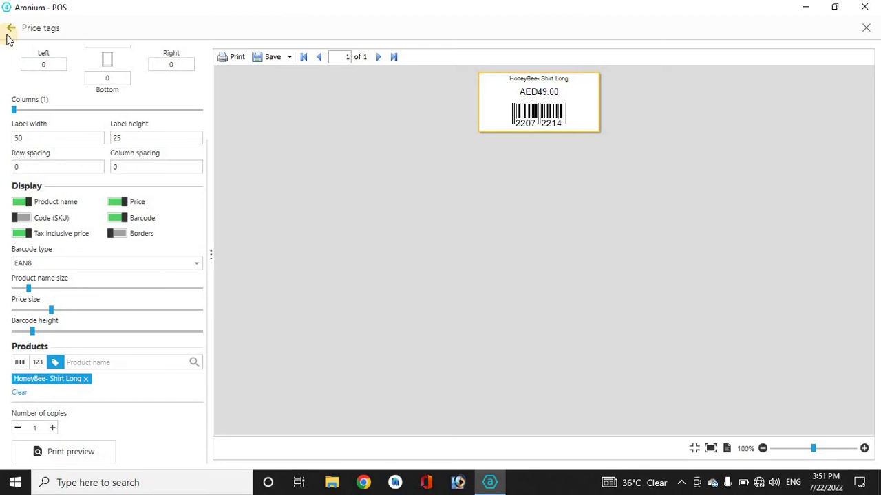
Create a new document of type Expenses > 100 - Purchase in Documents.
left_click(11, 29)
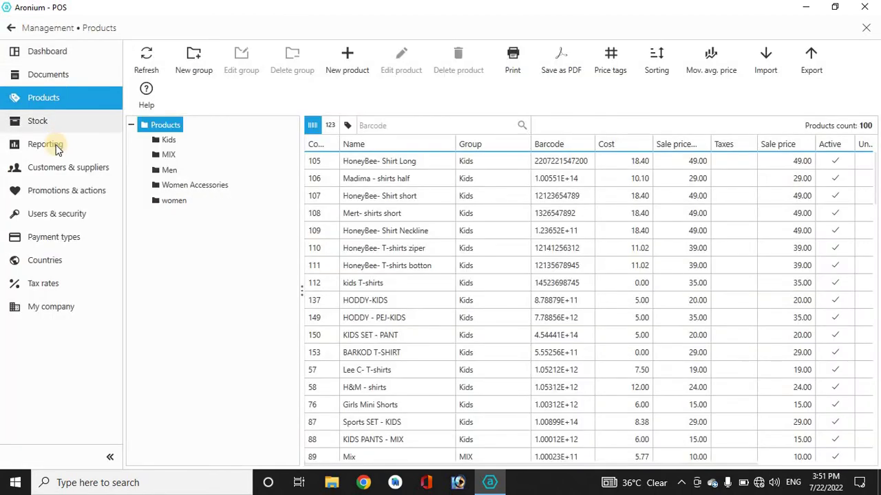
left_click(56, 83)
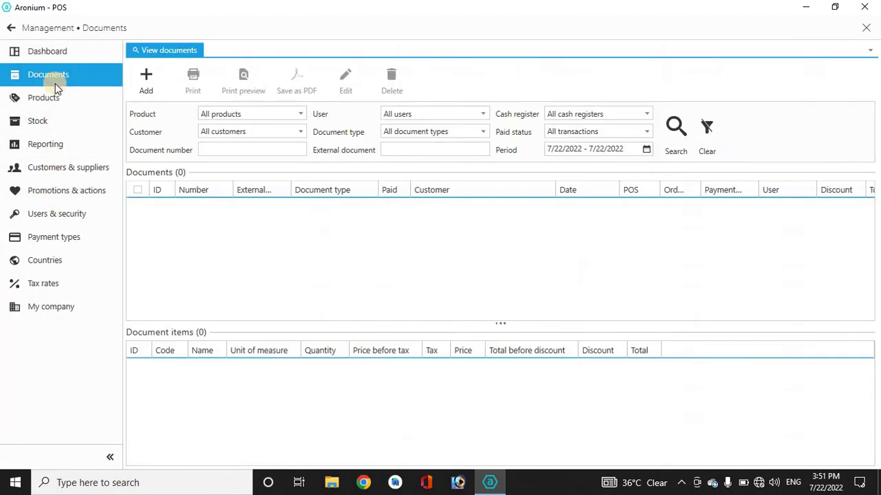
left_click(156, 94)
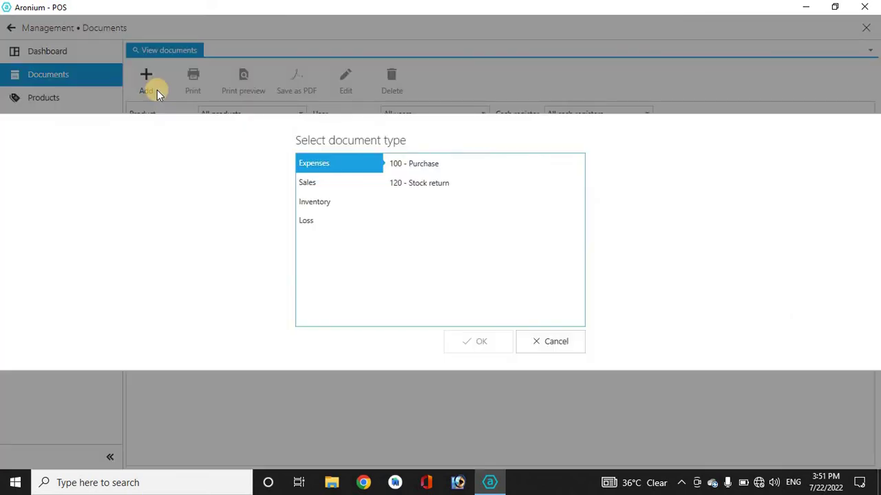
left_click(328, 202)
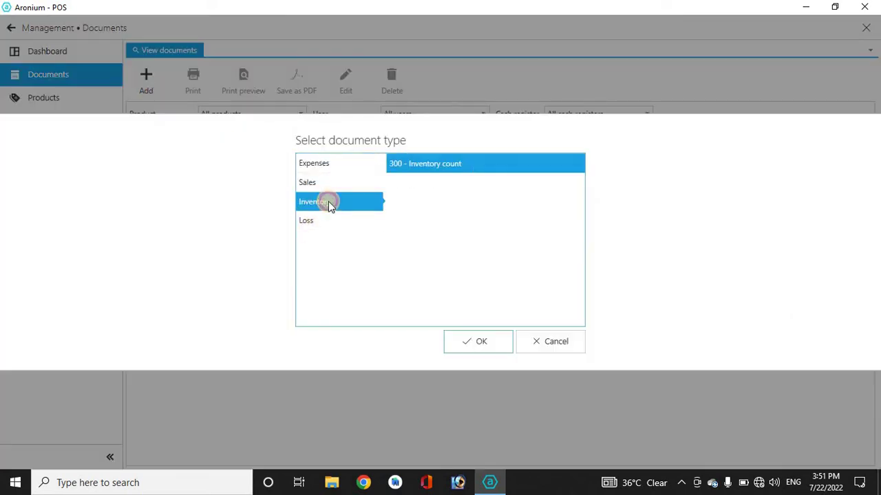
left_click(324, 165)
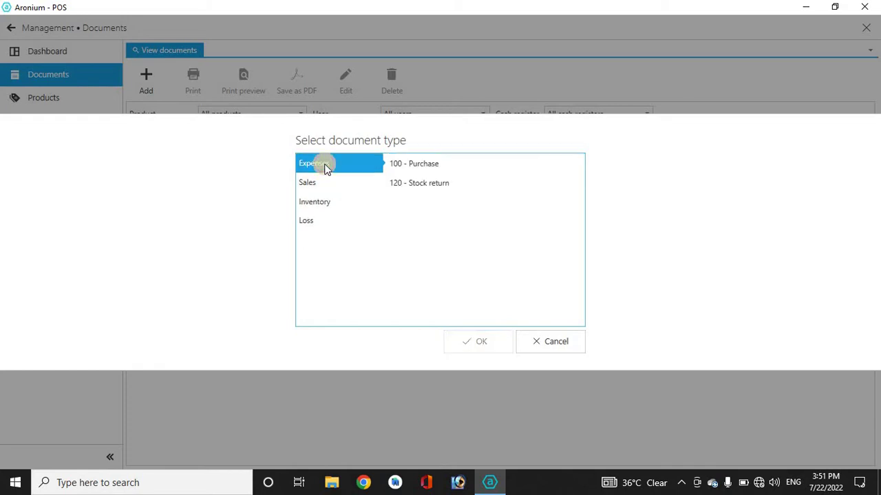
left_click(417, 167)
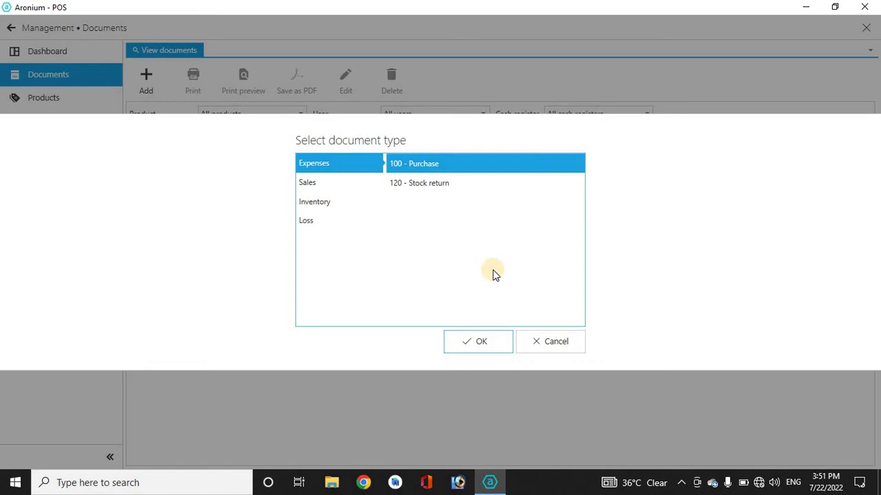
left_click(480, 346)
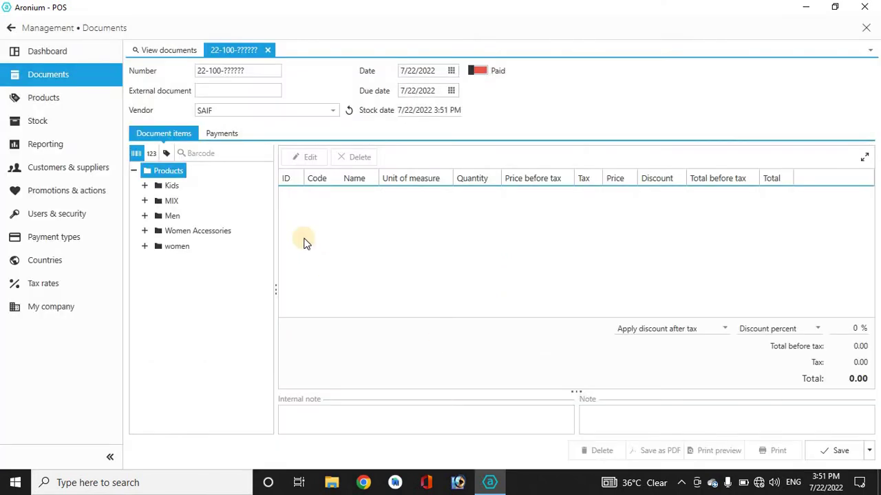
Add HoneyBee- Shirt Long from the Kids folder to the purchase with 5% VAT.
double_click(154, 185)
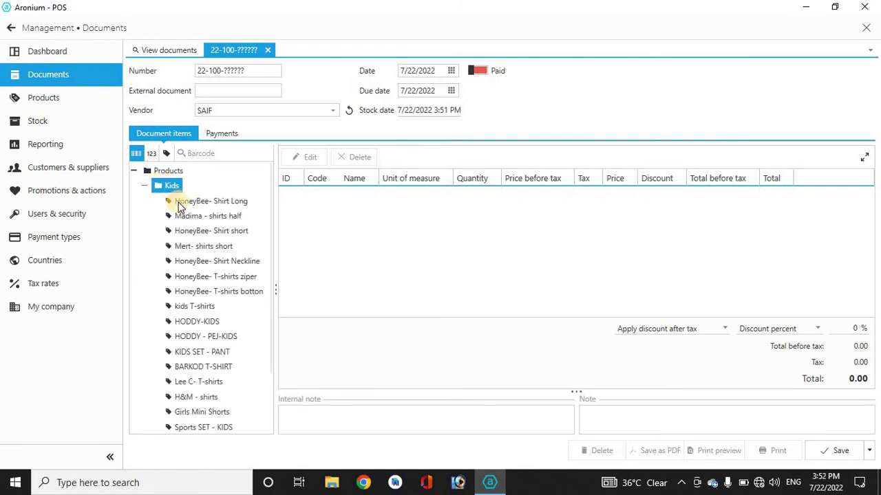
left_click(180, 203)
left_click(181, 203)
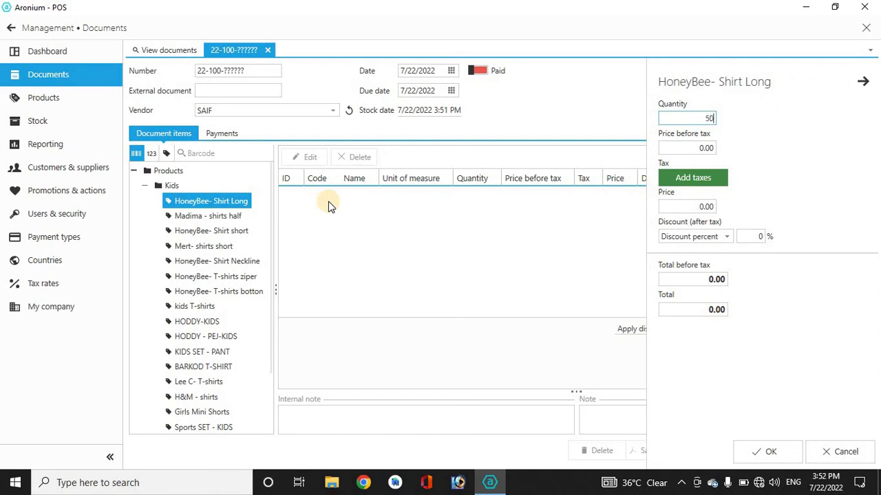
left_click(690, 178)
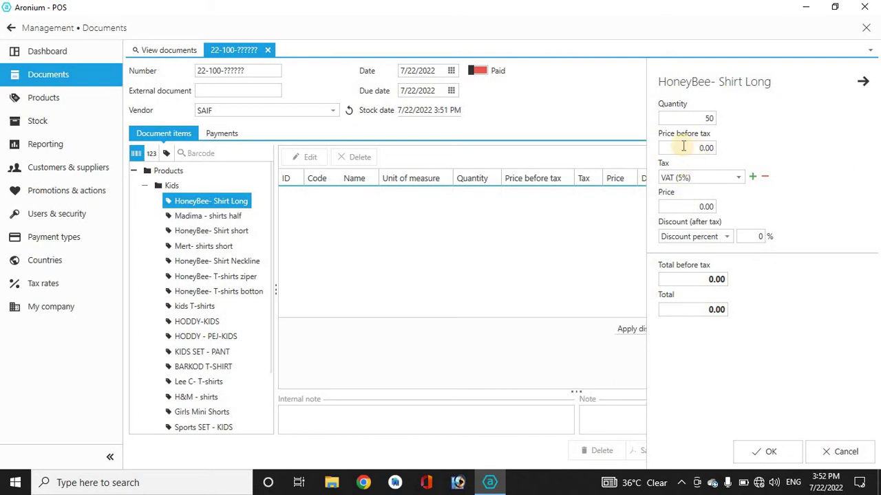
Set its price before tax to 5.00 and add the 262.50 item line.
left_click(687, 148)
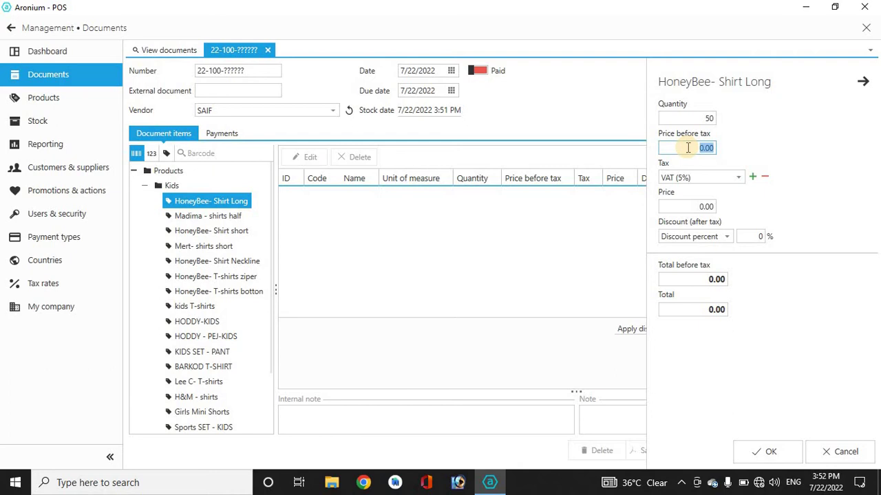
type("500")
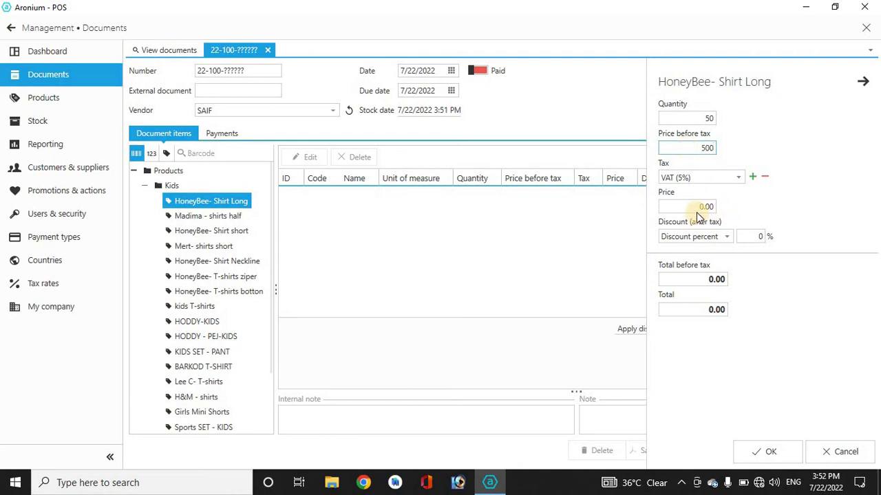
left_click(695, 209)
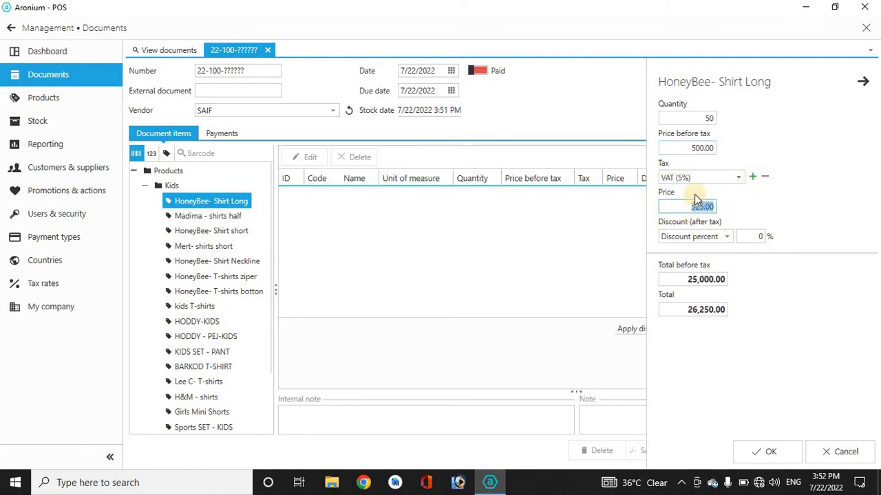
left_click(693, 153)
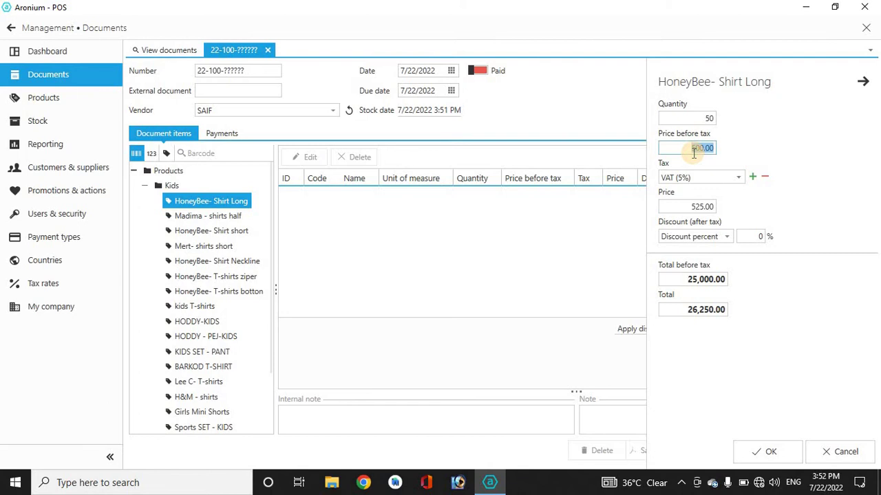
type("5")
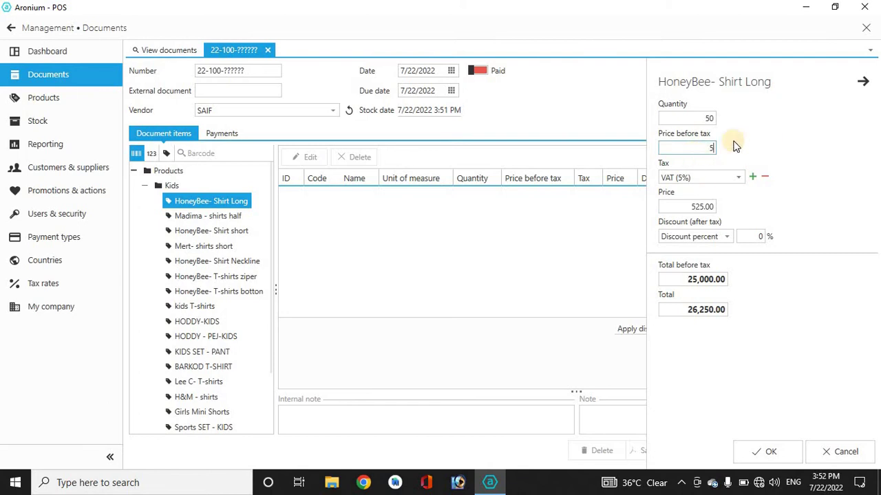
left_click(728, 211)
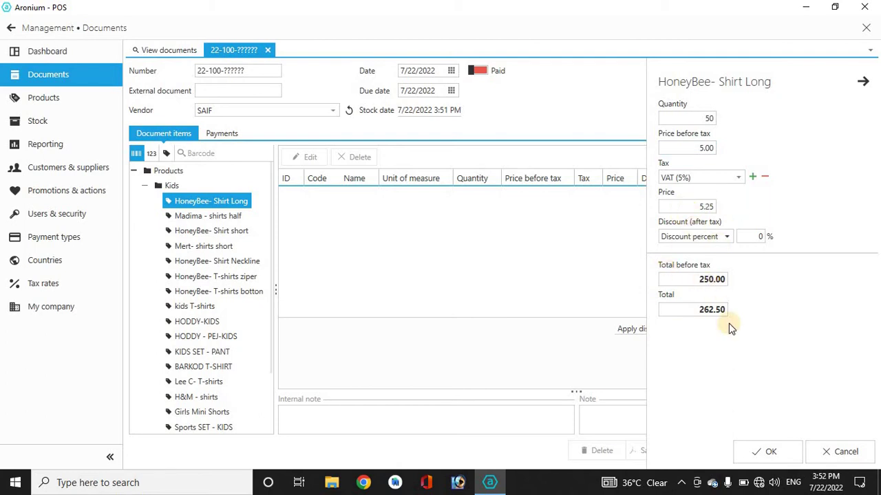
left_click(768, 454)
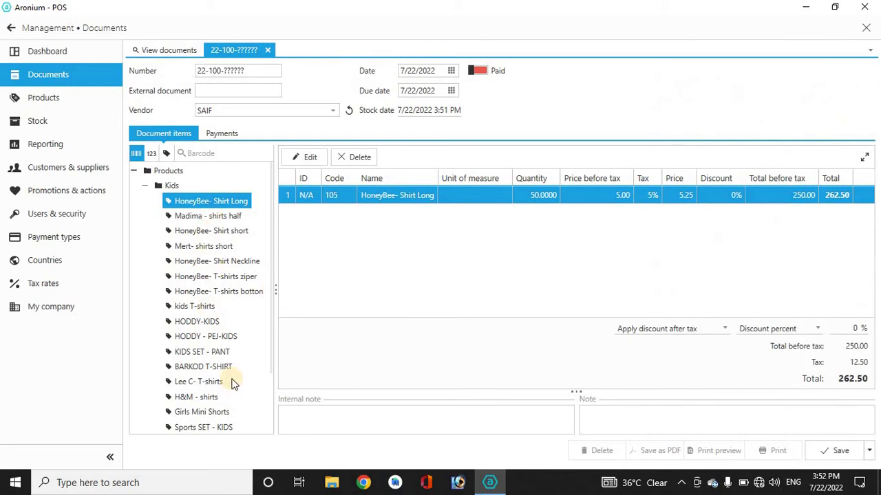
Add 100 HoneyBee- T-shirts botton at 10.00 with VAT, then save the document.
double_click(195, 290)
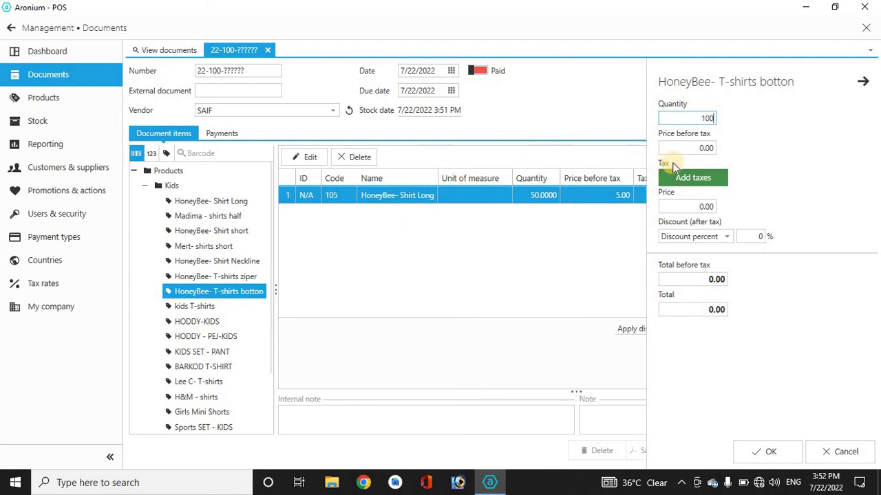
left_click(686, 148)
type("1")
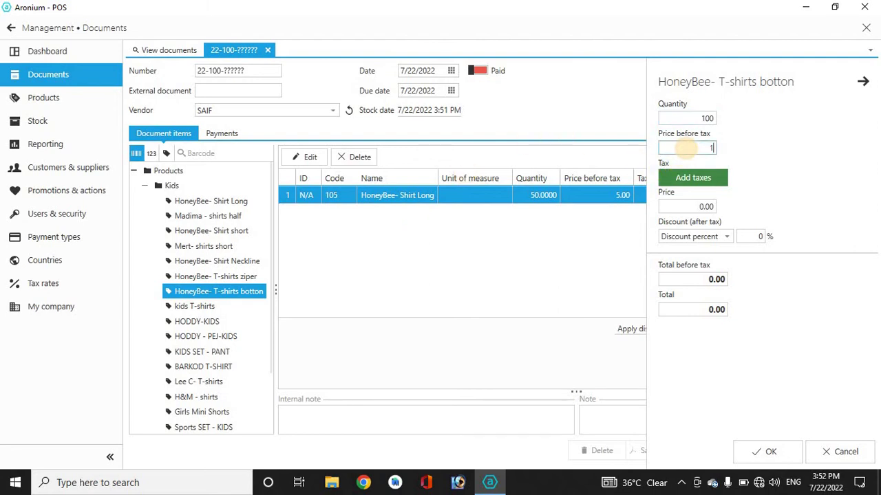
type("0")
left_click(726, 180)
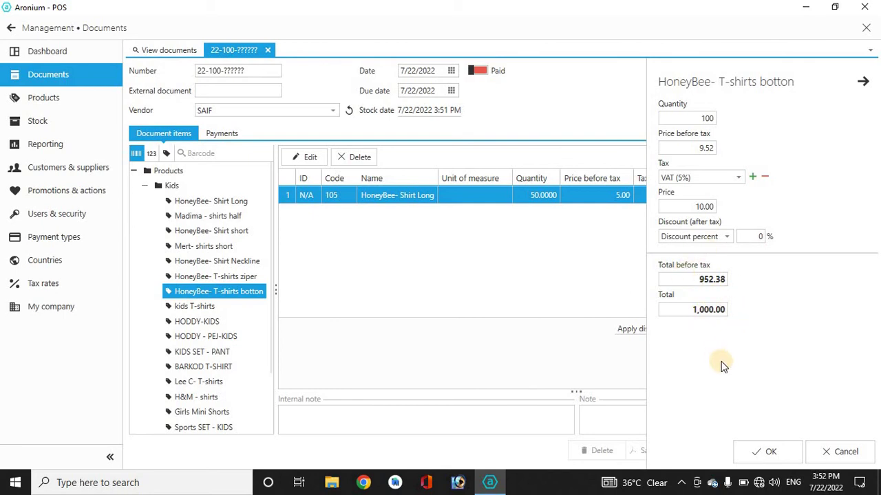
left_click(762, 448)
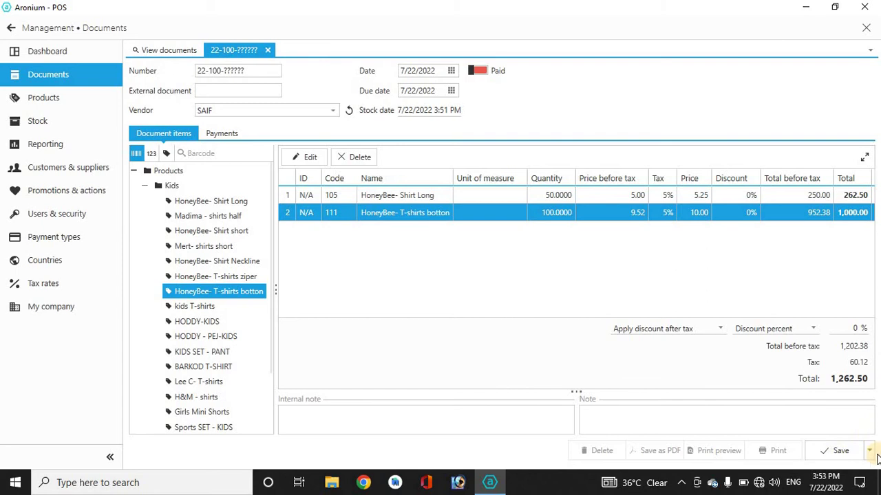
left_click(851, 452)
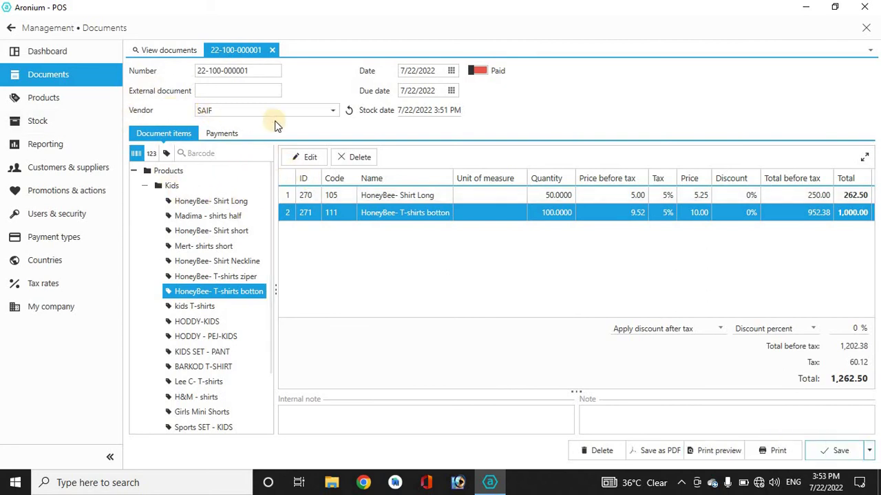
Record a Cash payment of 1,262.50 in the document's Payments.
left_click(218, 134)
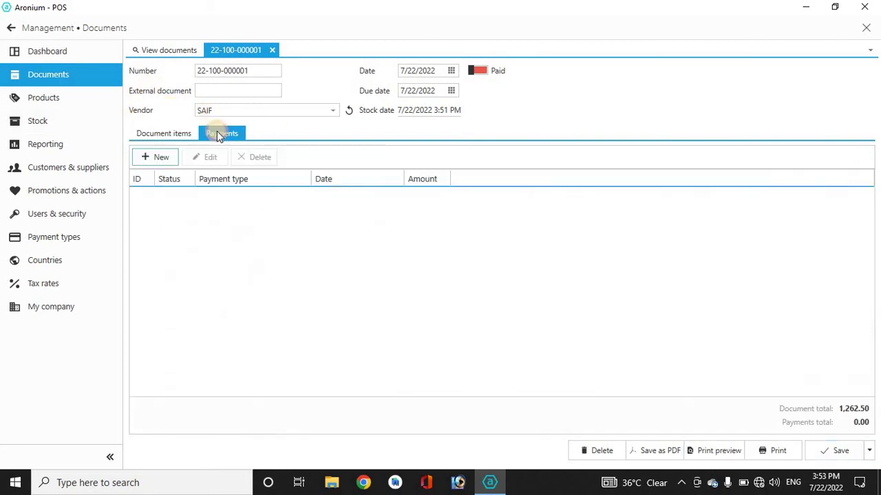
left_click(159, 158)
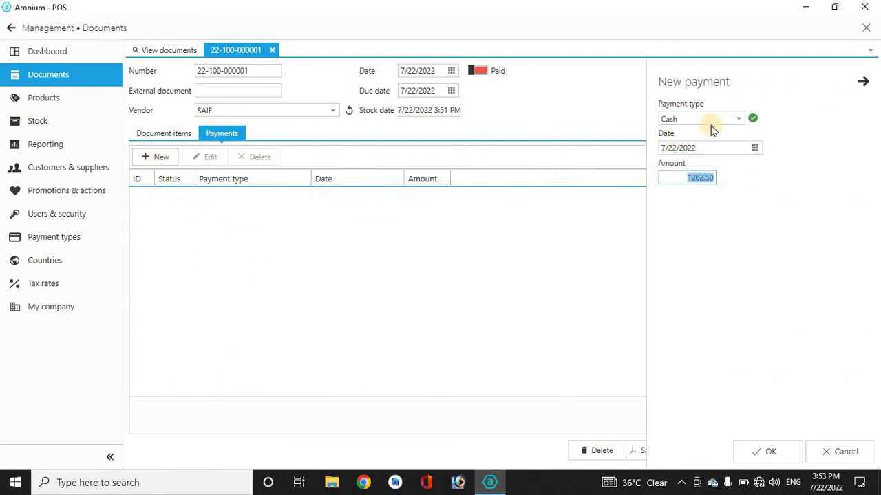
left_click(722, 122)
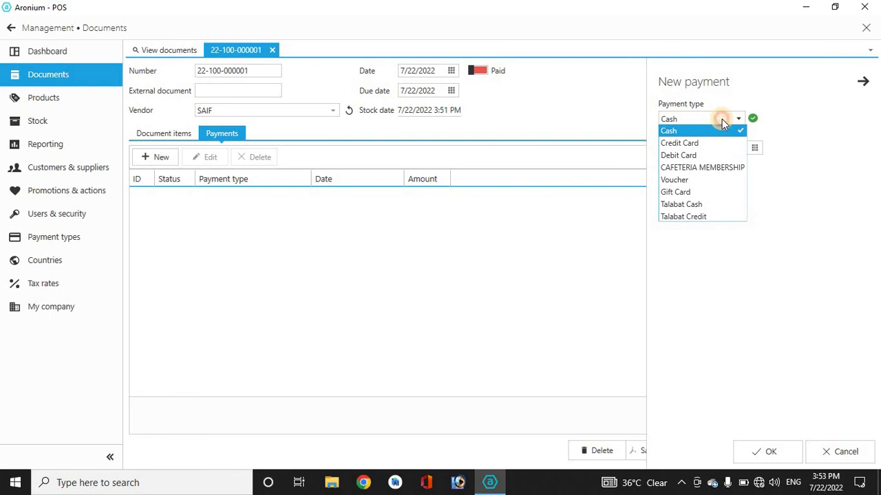
left_click(721, 119)
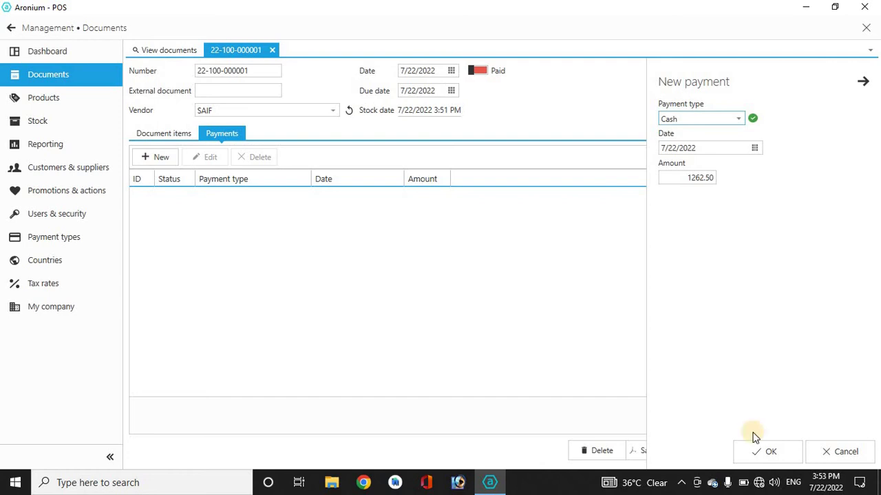
left_click(766, 452)
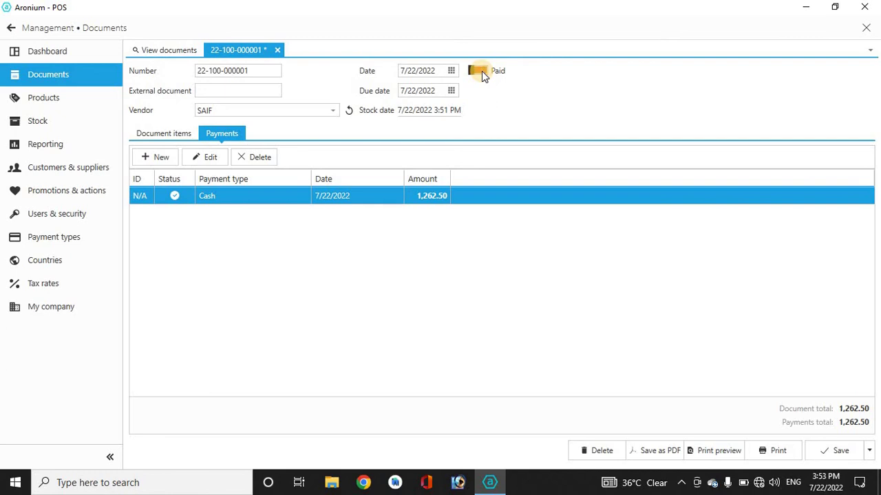
left_click(770, 448)
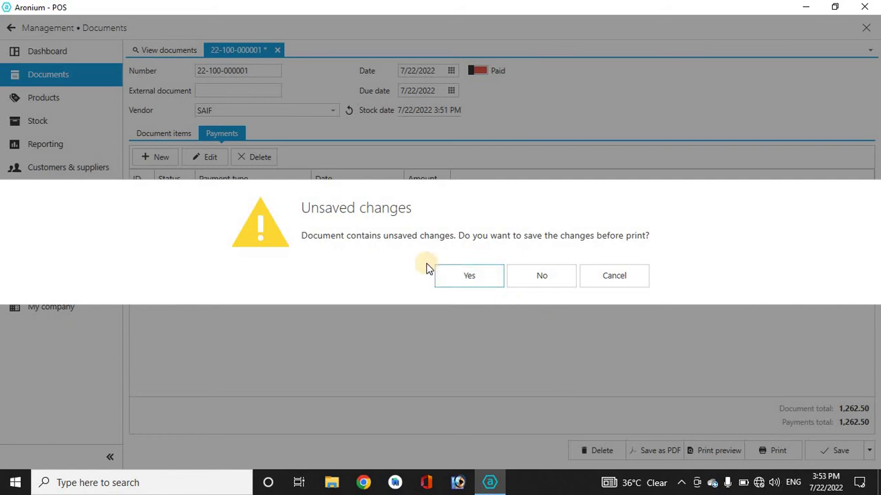
left_click(485, 280)
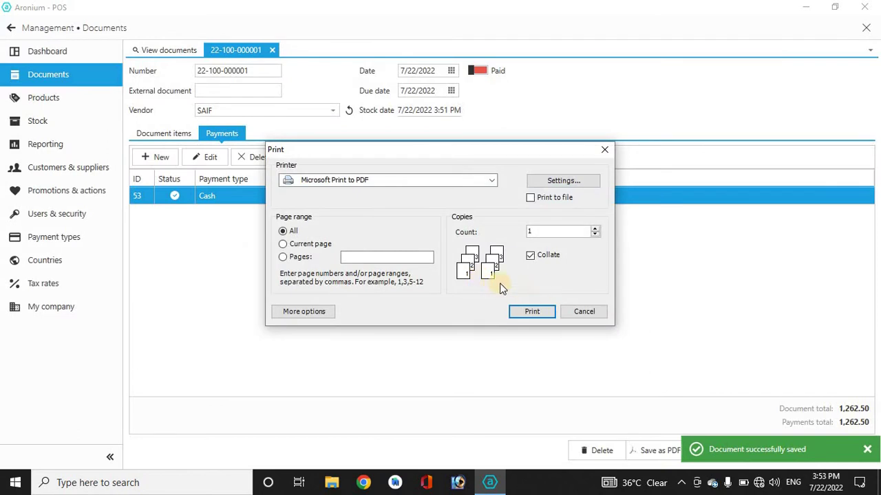
left_click(604, 149)
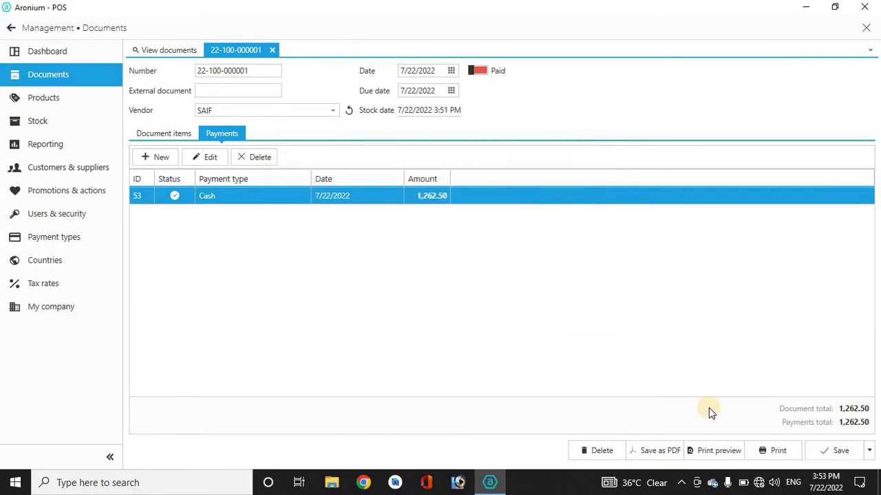
Preview the Goods Receipt showing both items and the AED1,262.50 total.
left_click(715, 452)
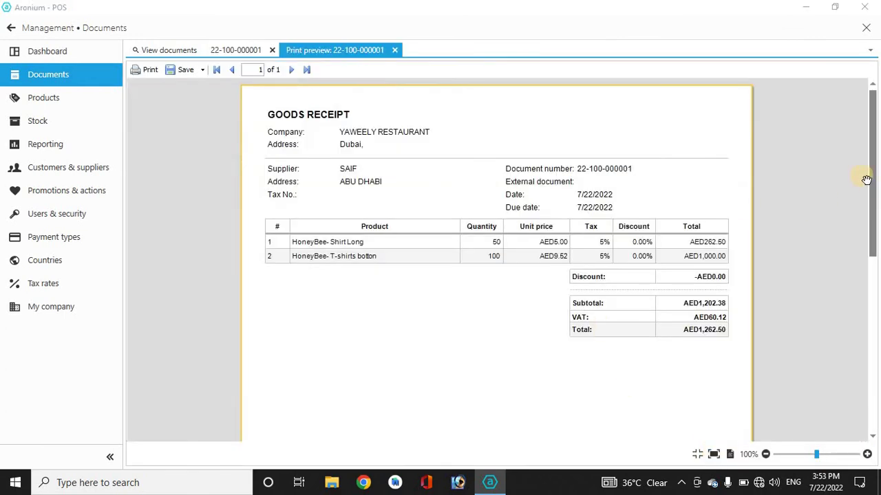
left_click(871, 210)
scroll(871, 213, "down", 5)
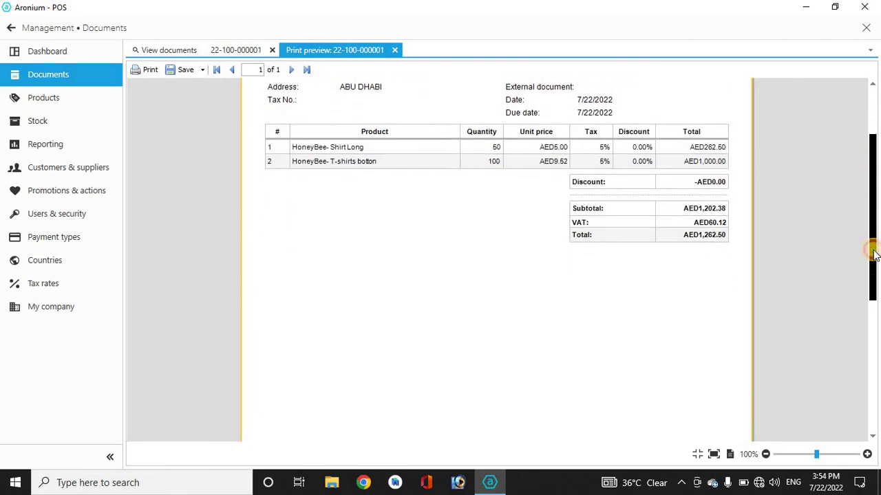
scroll(871, 217, "up", 5)
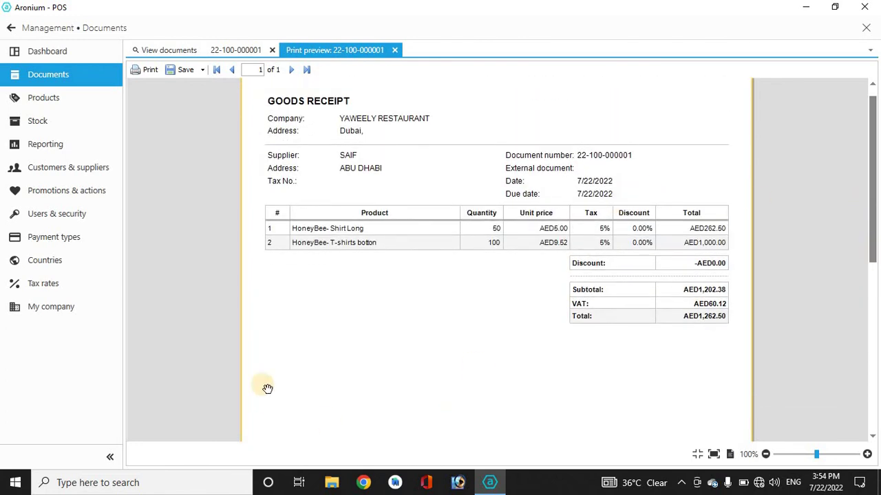
On the POS screen, sell one HoneyBee- Shirt Long from Kids at 49.00 and open payment.
left_click(11, 28)
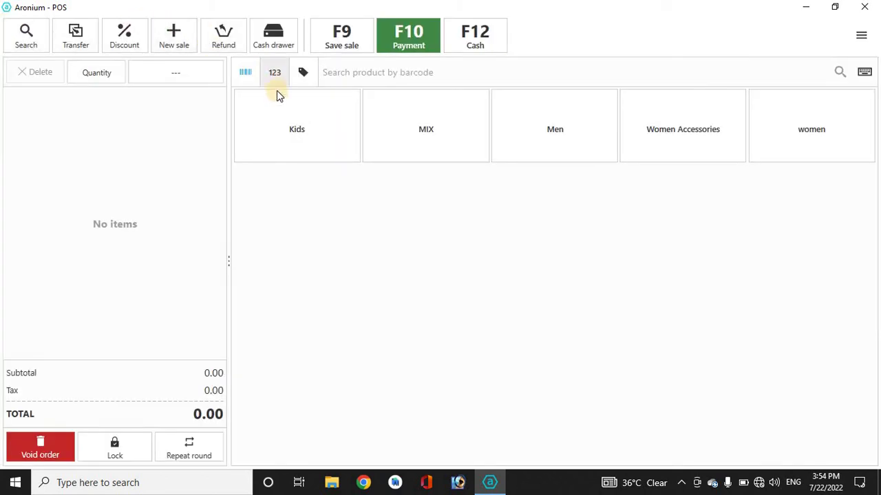
left_click(287, 115)
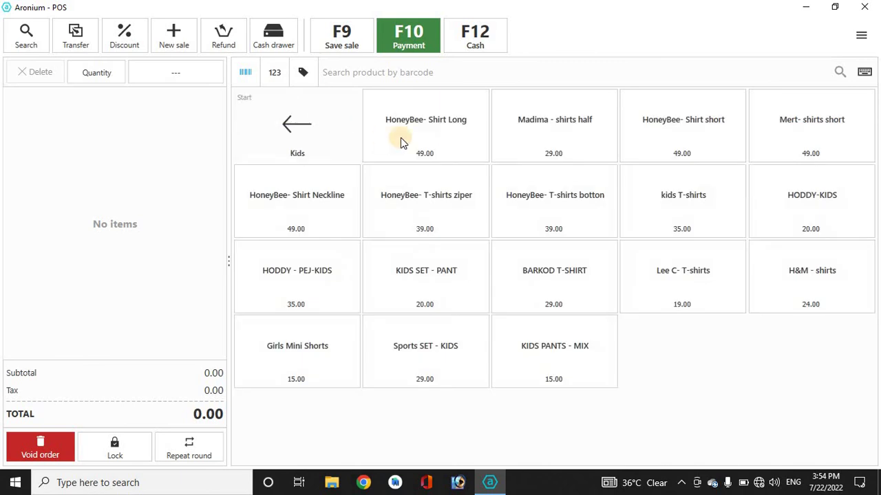
left_click(296, 124)
left_click(297, 131)
left_click(422, 123)
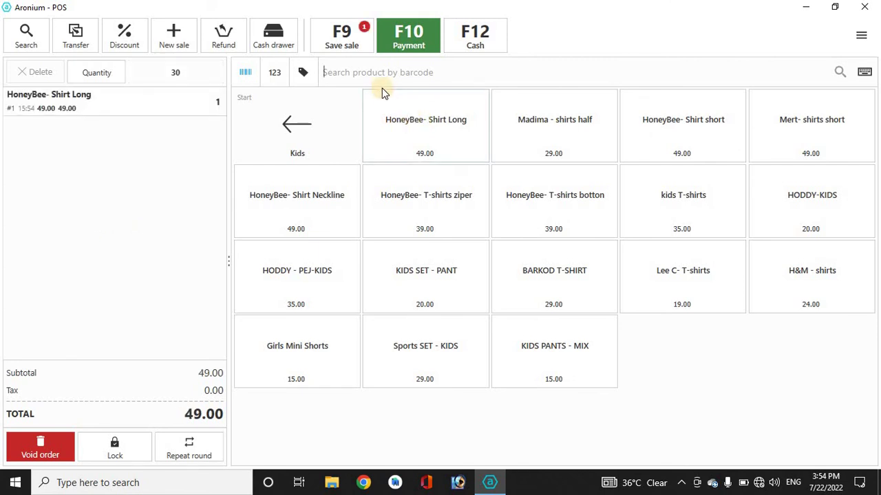
left_click(408, 47)
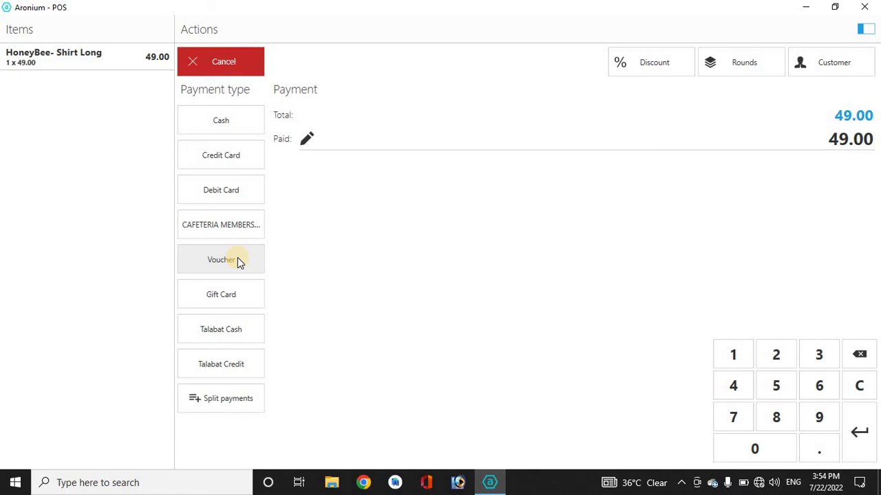
Cancel payment and void the HoneyBee- Shirt Long order, confirming with Yes.
left_click(202, 67)
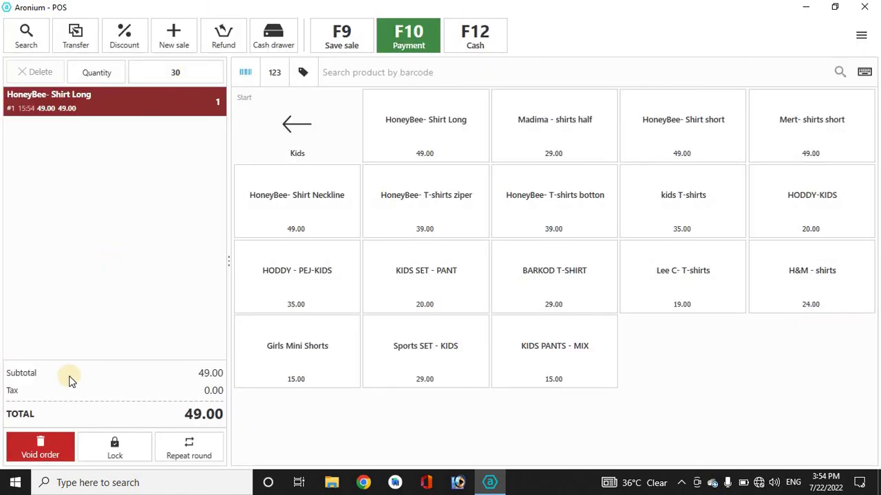
left_click(43, 440)
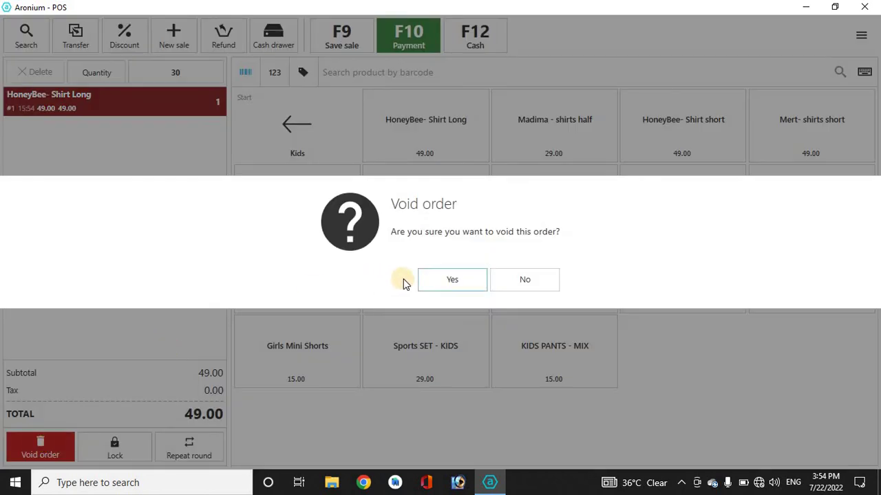
left_click(441, 281)
Open the Kids product category and return to the category list.
left_click(329, 161)
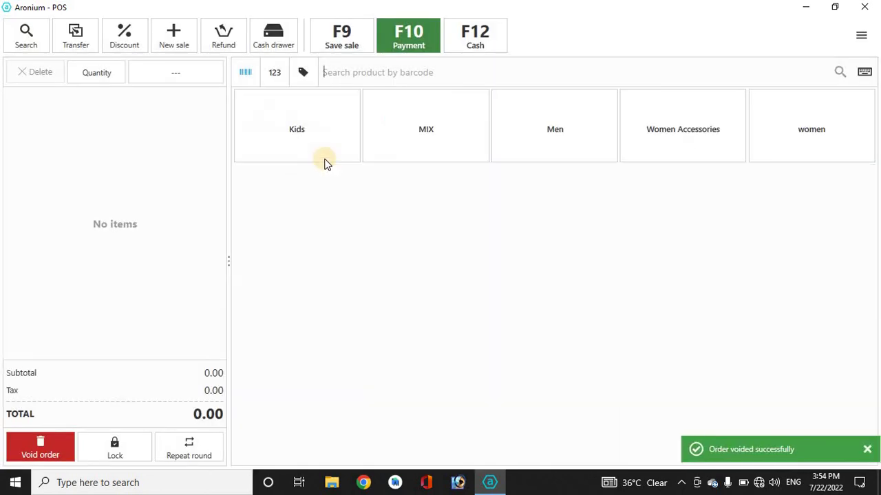
left_click(325, 160)
left_click(327, 163)
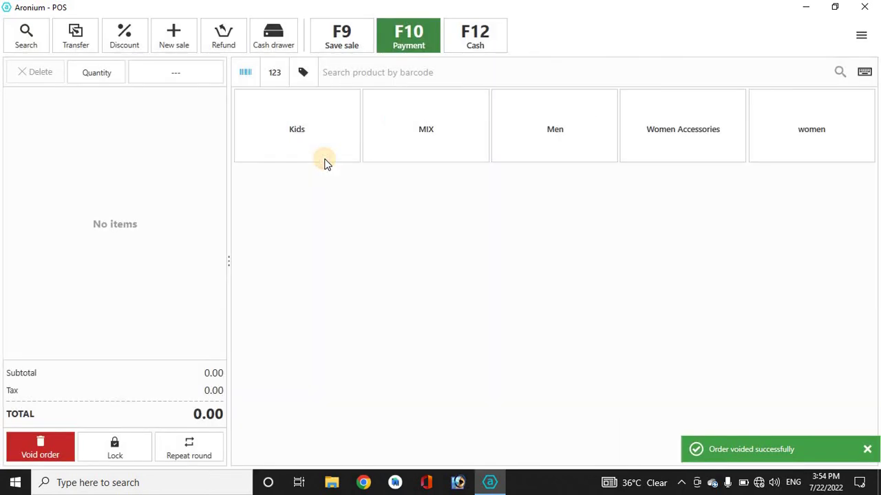